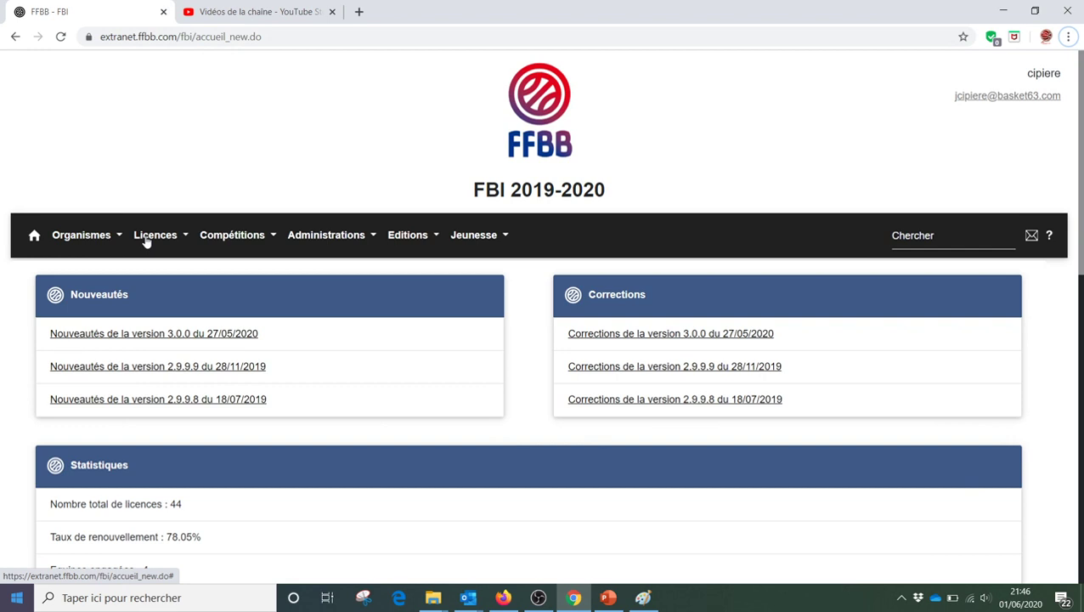
- Open the 2020-2021 pre-registration creation form for CD63 from Licences > Gestion des préinscriptions
left_click(146, 241)
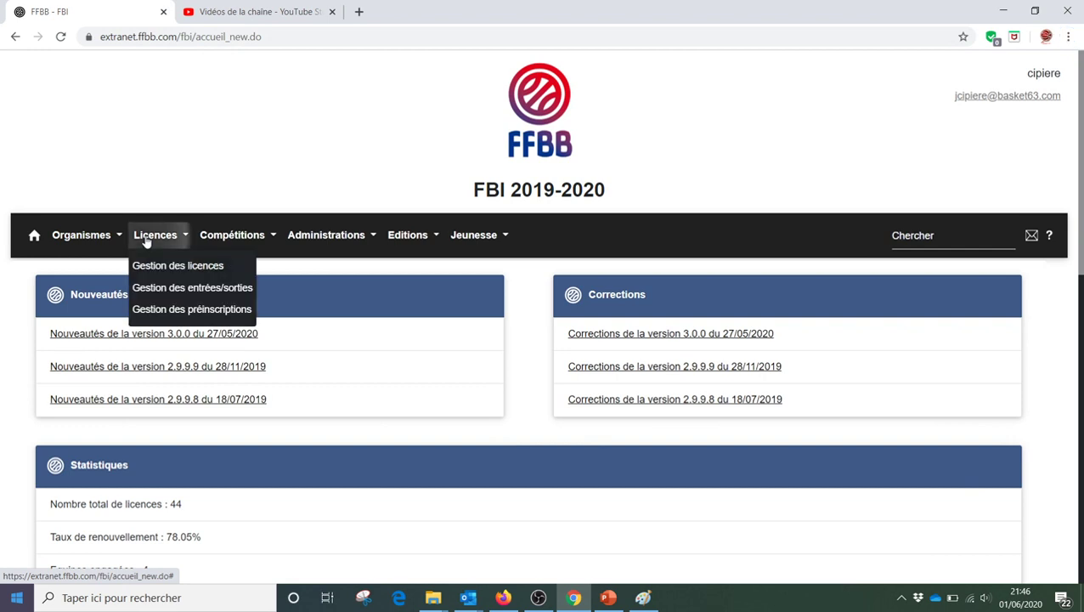
left_click(174, 310)
scroll(559, 358, "down", 1)
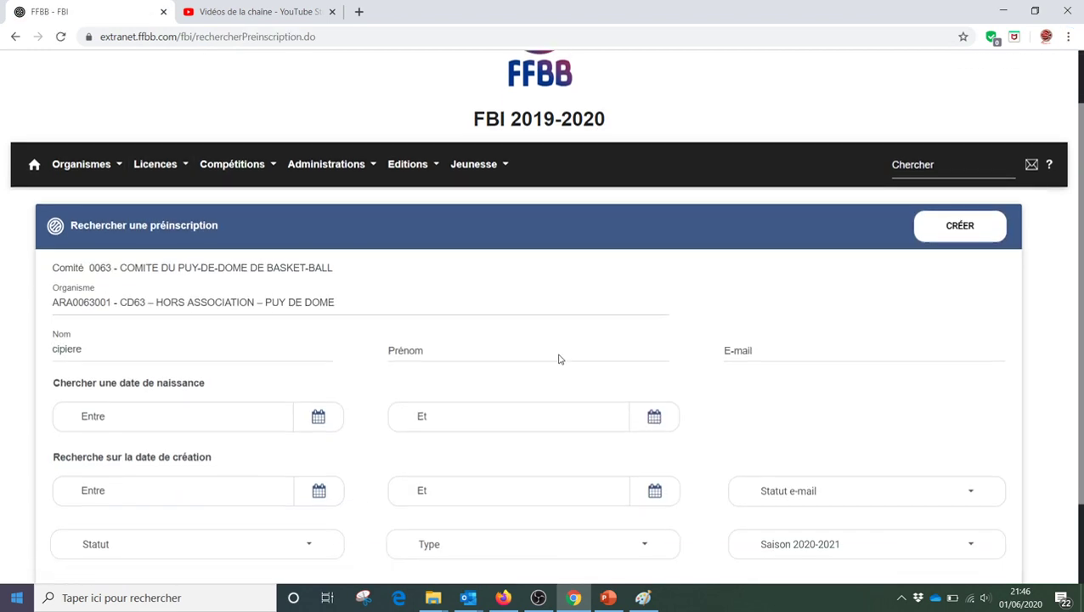
left_click(959, 226)
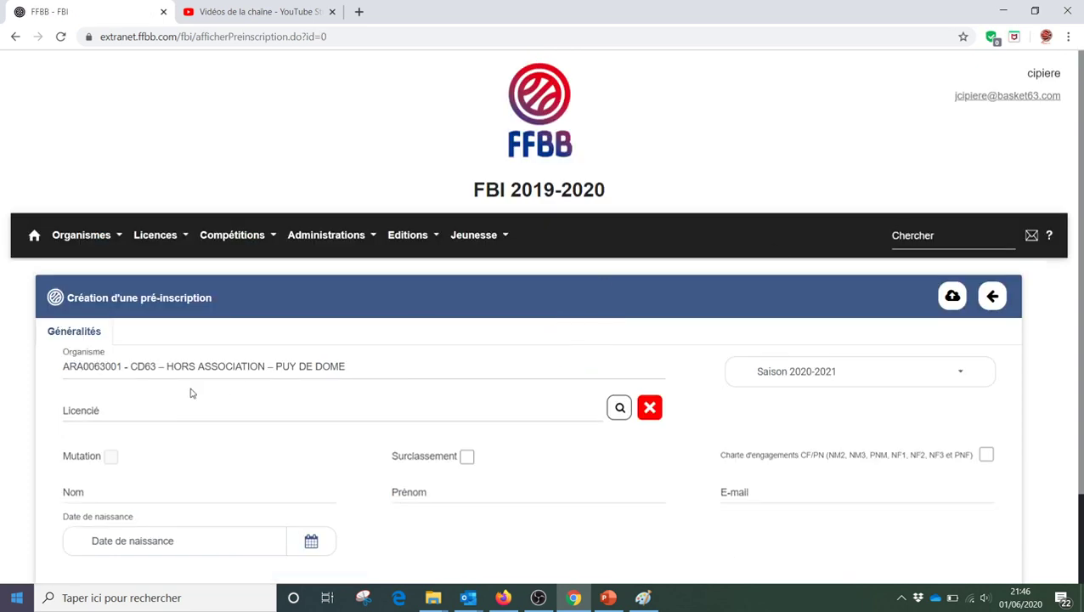
- Search the licensee by last and first name, including Recherche Nationale and base historique
scroll(191, 391, "down", 1)
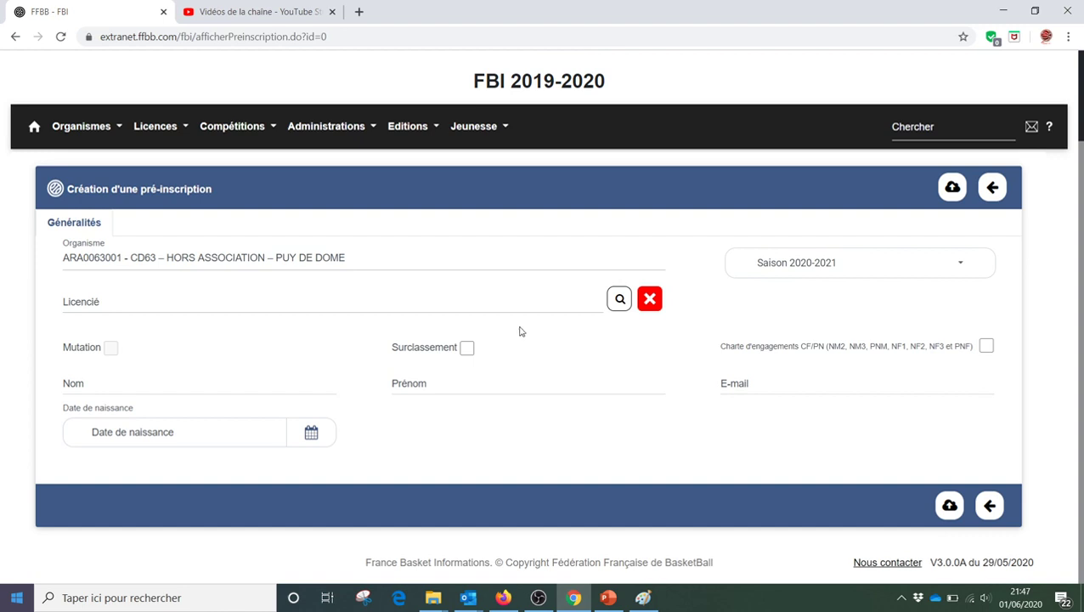
left_click(620, 300)
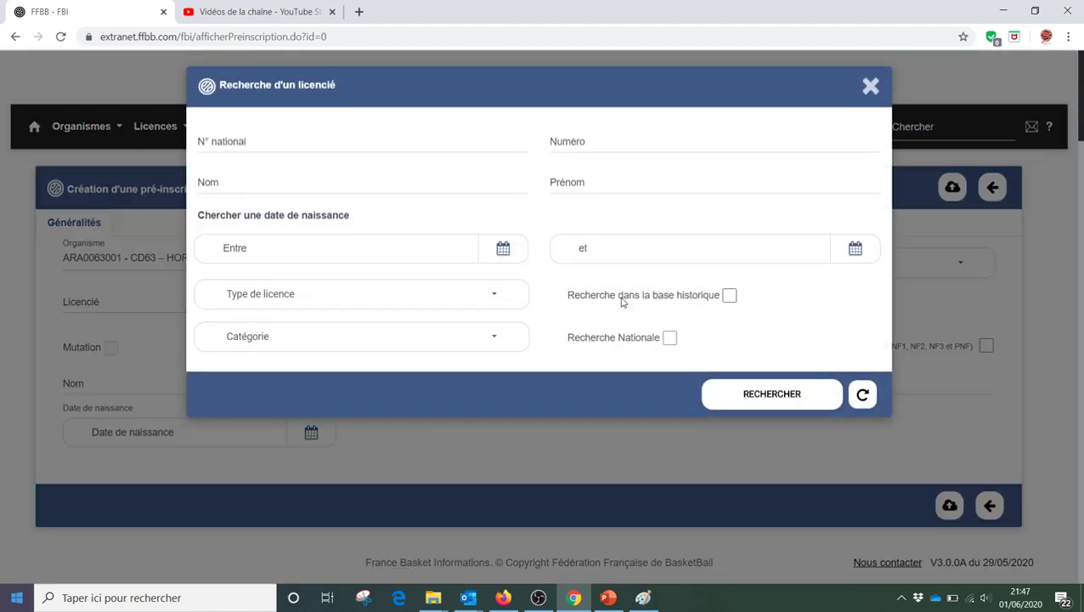
left_click(287, 188)
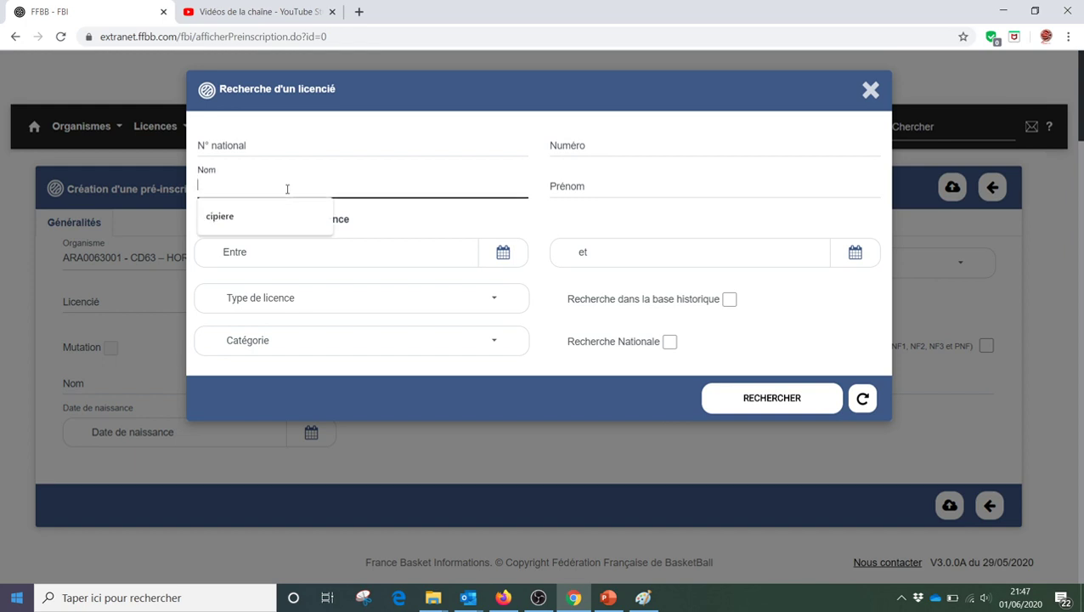
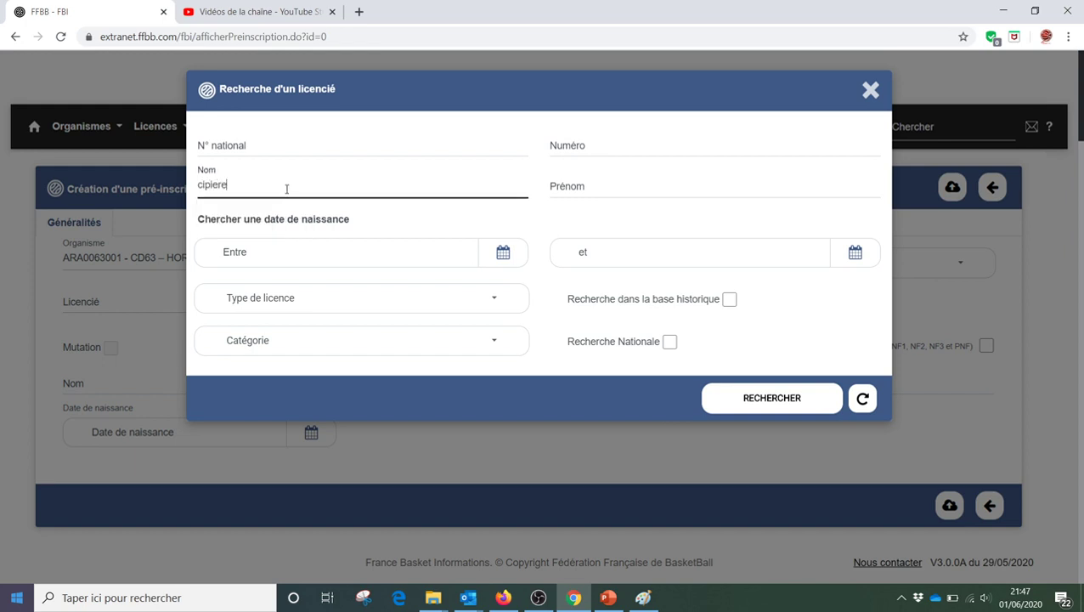
key("Tab")
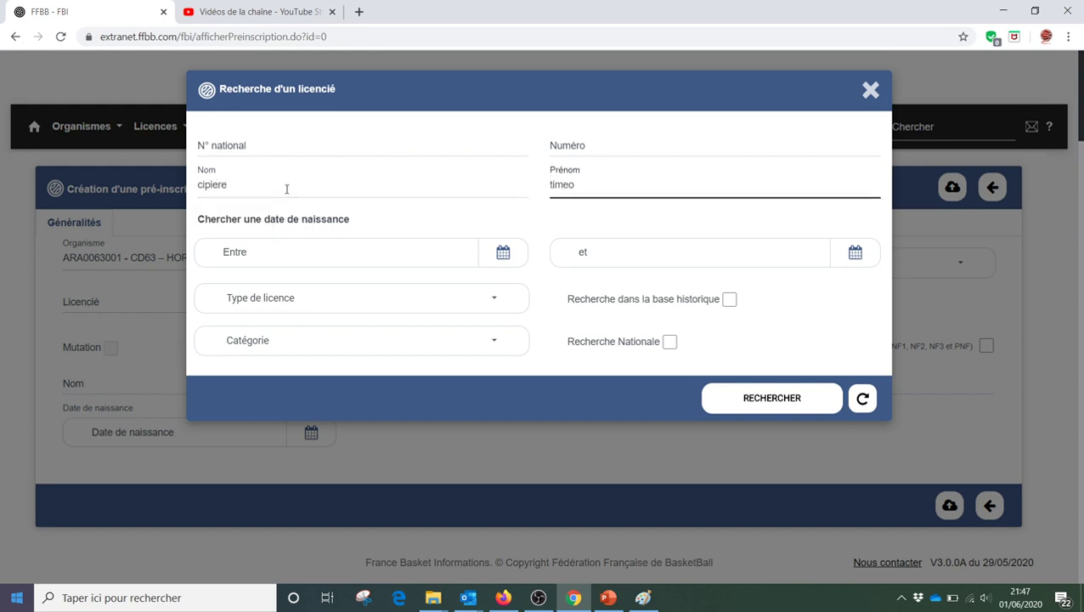
left_click(748, 398)
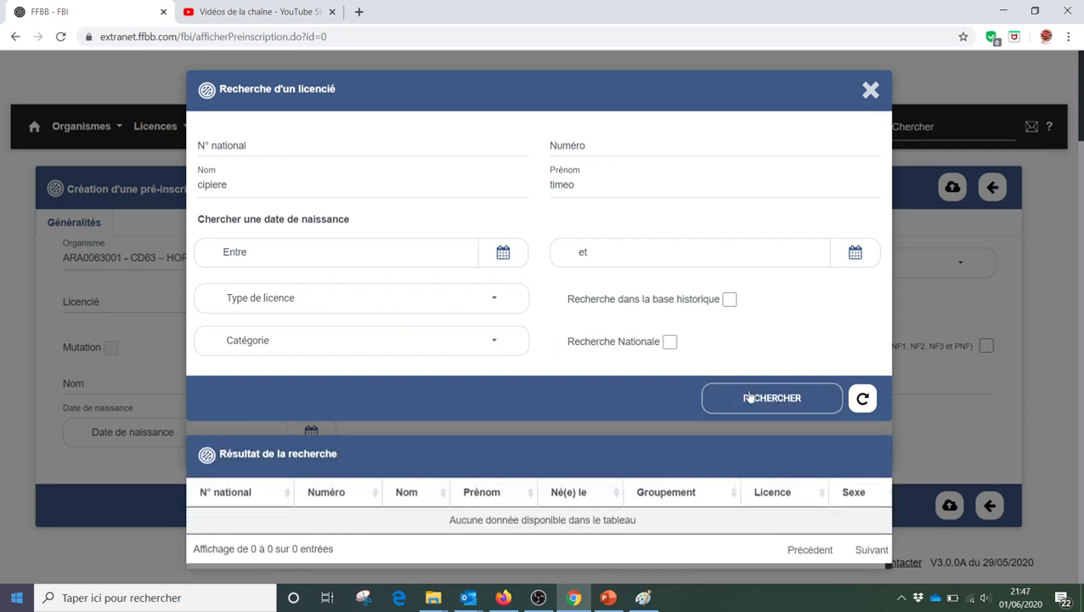
left_click(669, 342)
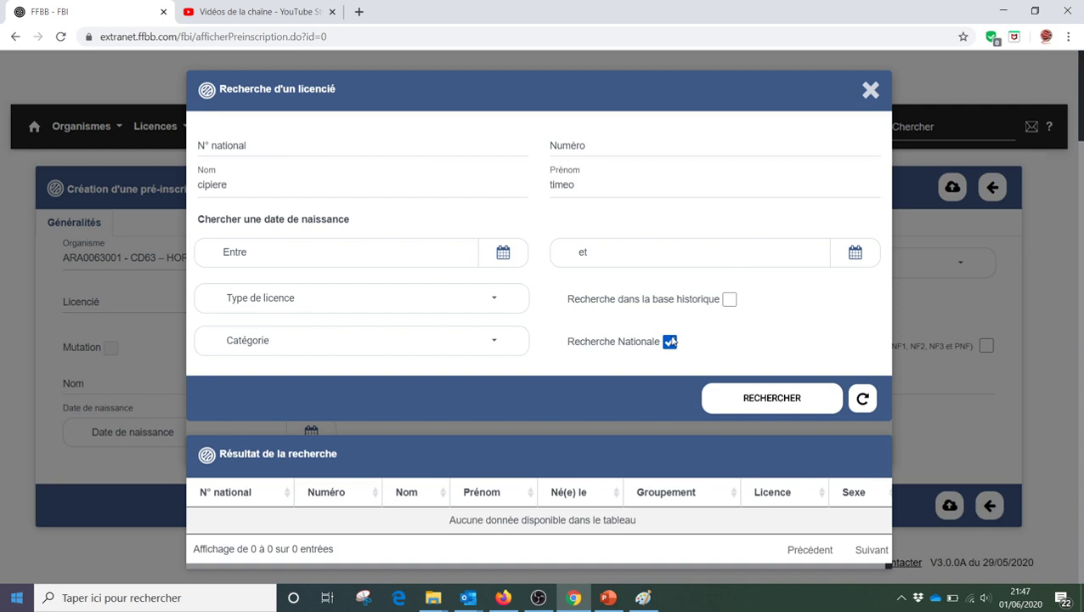
left_click(729, 300)
left_click(725, 406)
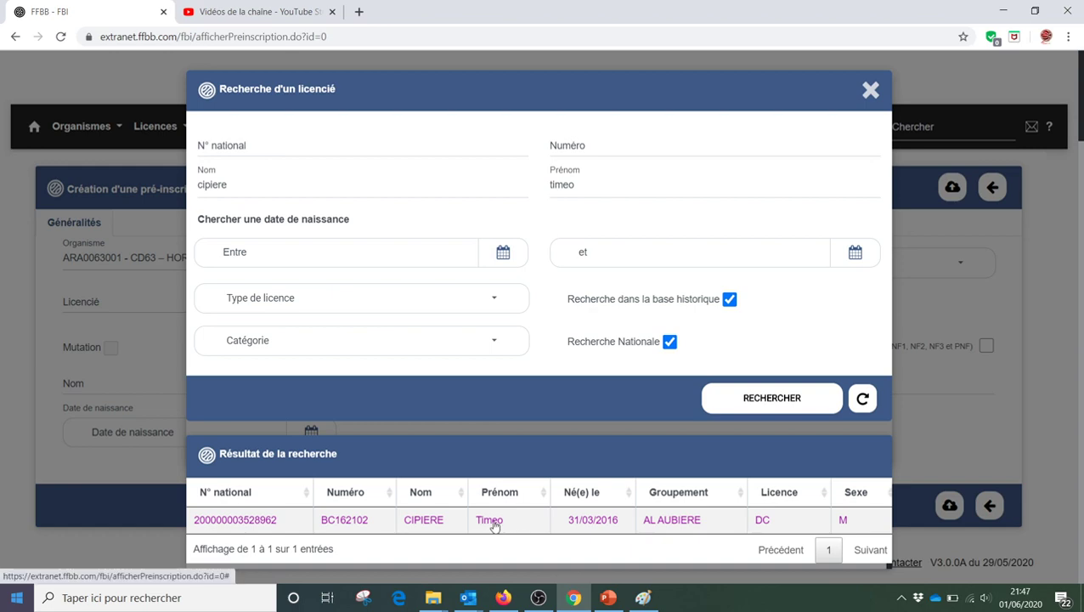
- Select the found licensee, tick the Charte d'engagements CF/PN, and save the pre-registration
left_click(492, 521)
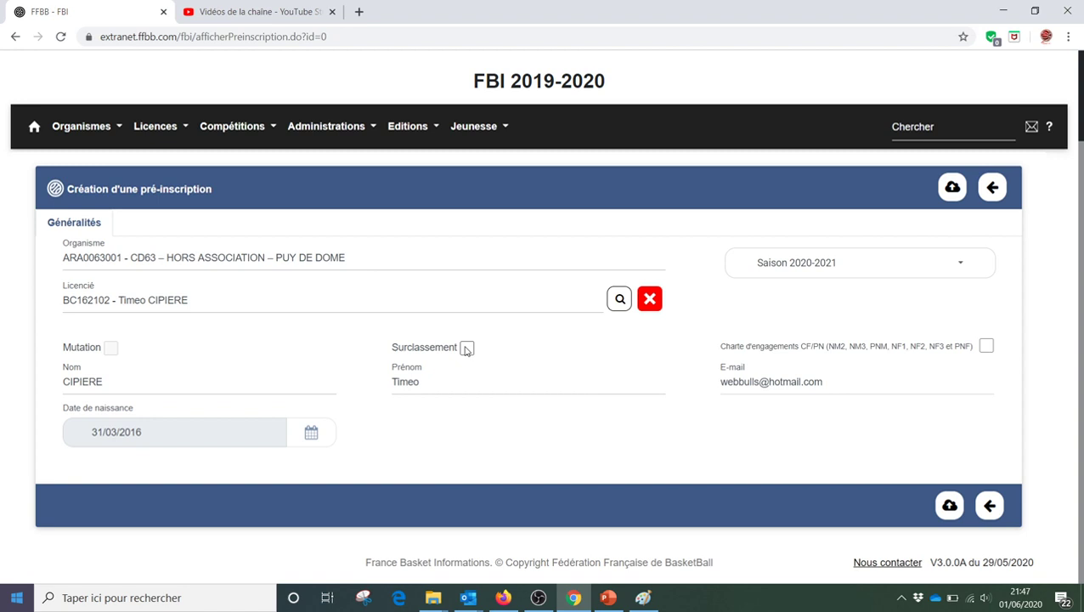
left_click(986, 348)
left_click(950, 507)
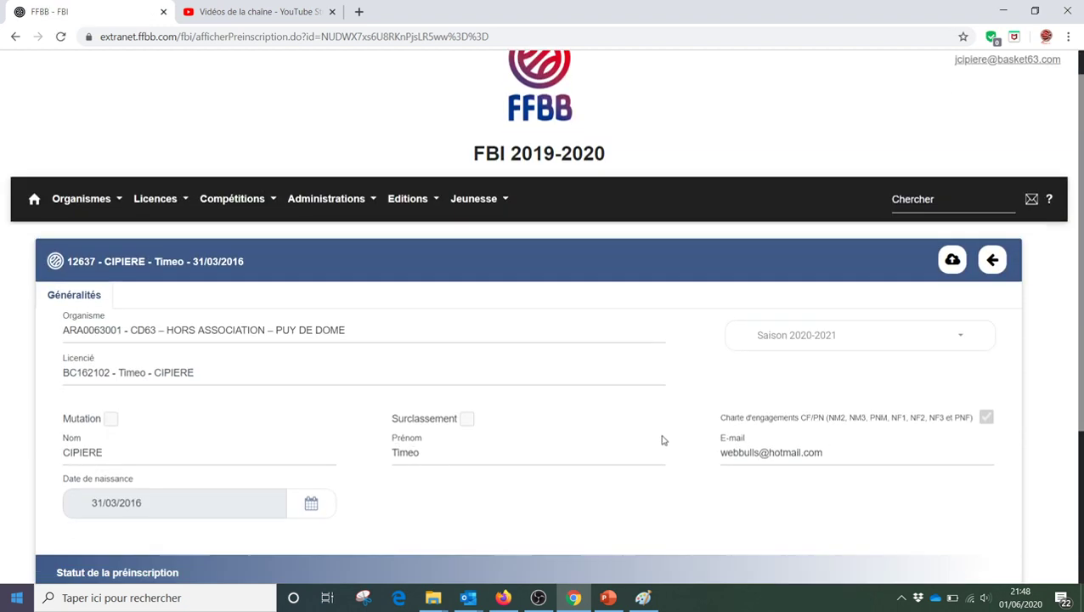
scroll(662, 440, "down", 2)
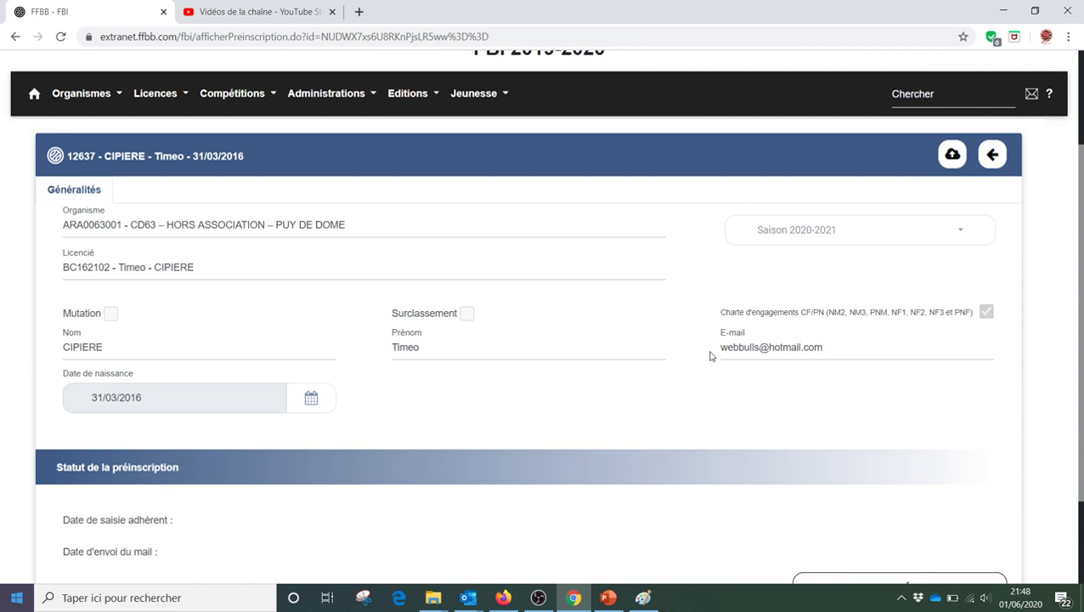
- Start a second pre-registration and enter the new player's last name, first name and e-mail
left_click(990, 158)
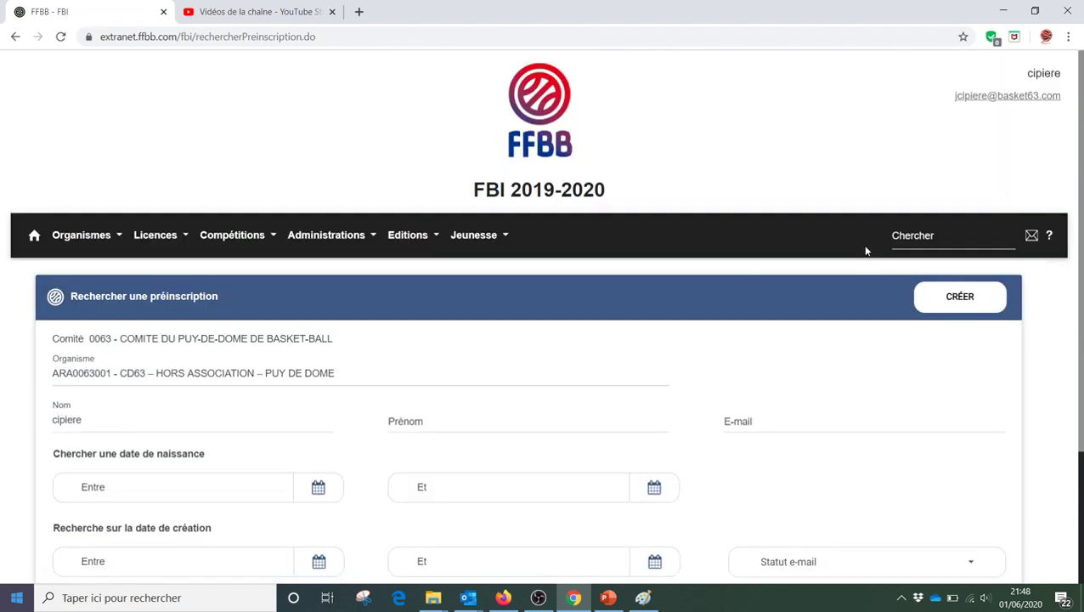
left_click(922, 305)
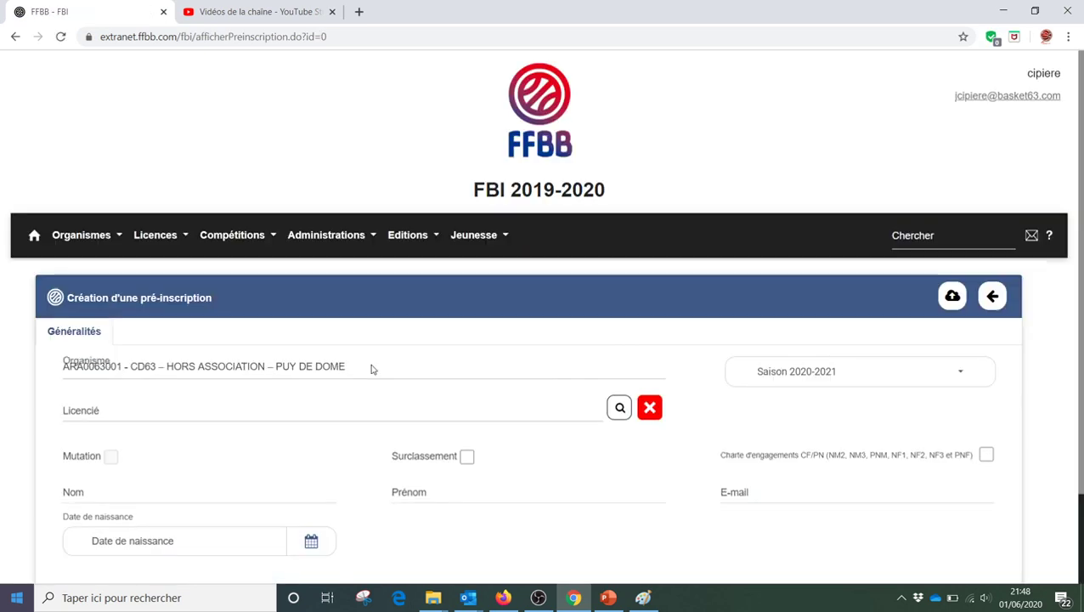
scroll(371, 368, "down", 2)
left_click(115, 387)
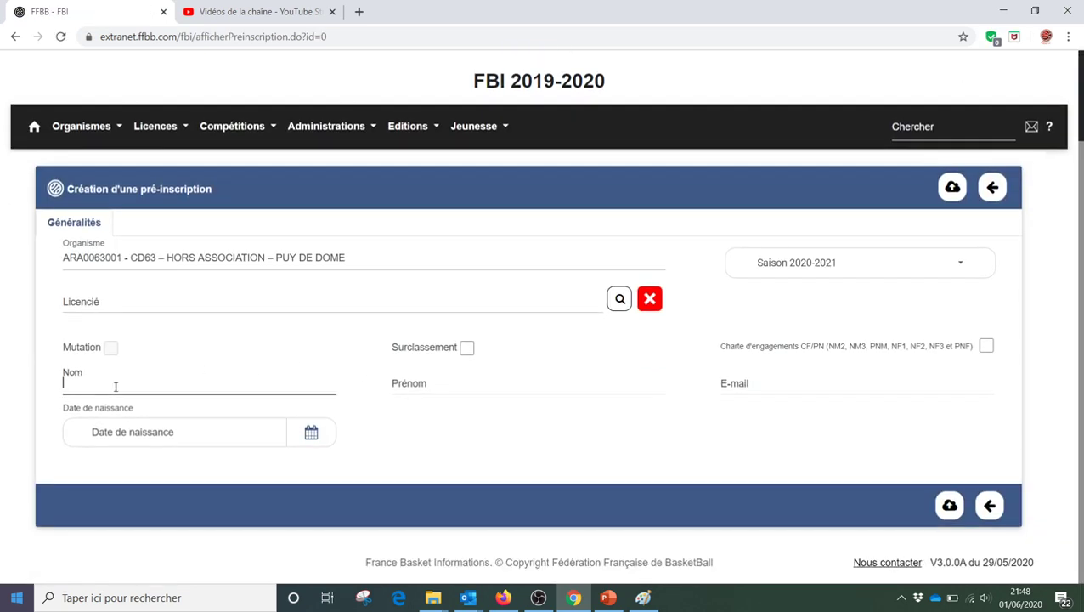
type("BASKET")
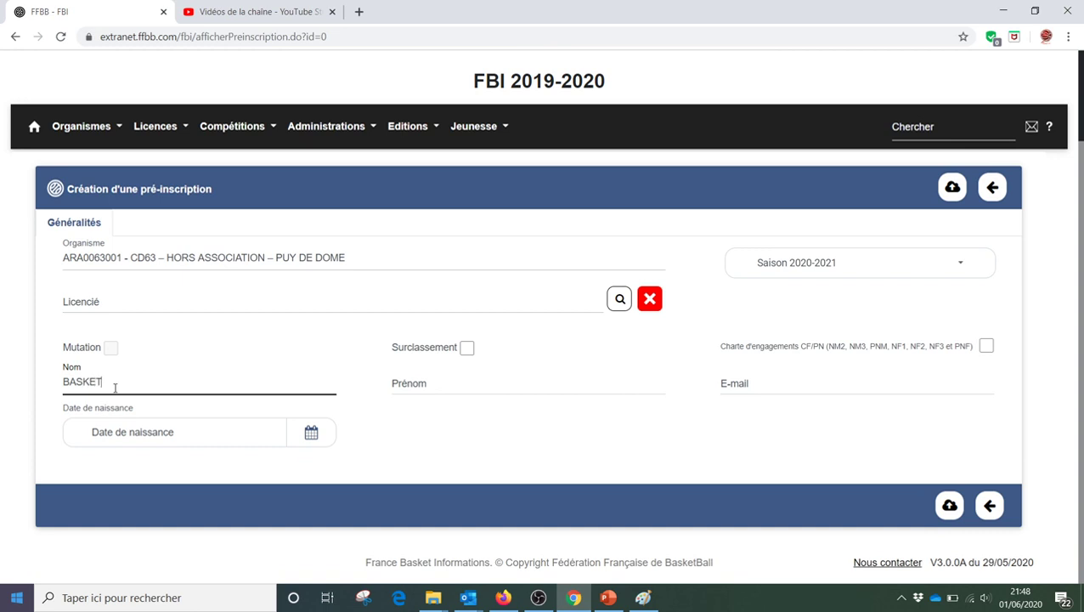
key("Tab")
type("JEAN")
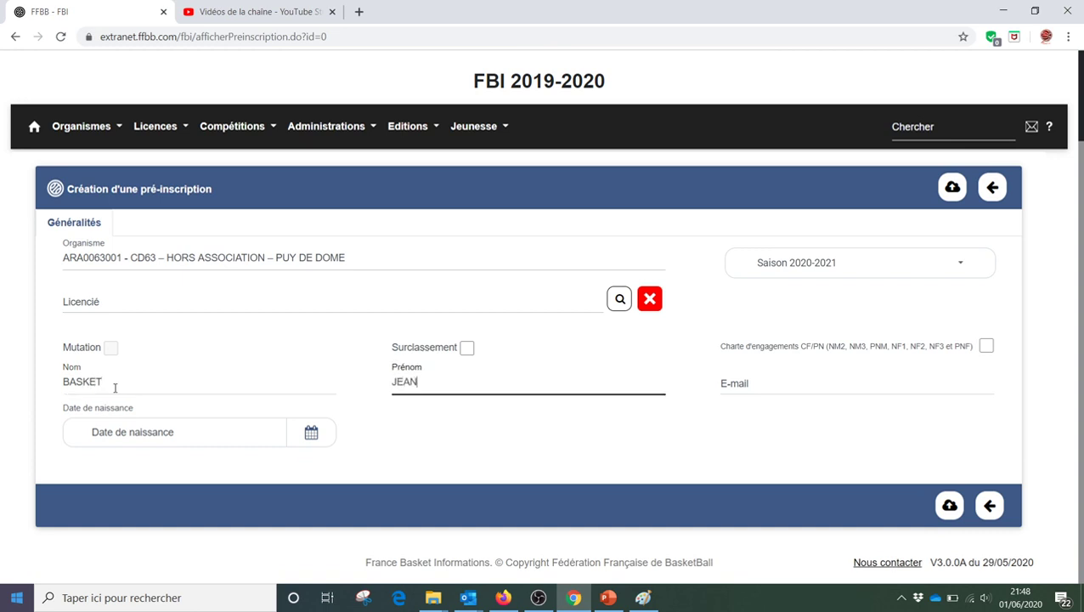
key("Tab")
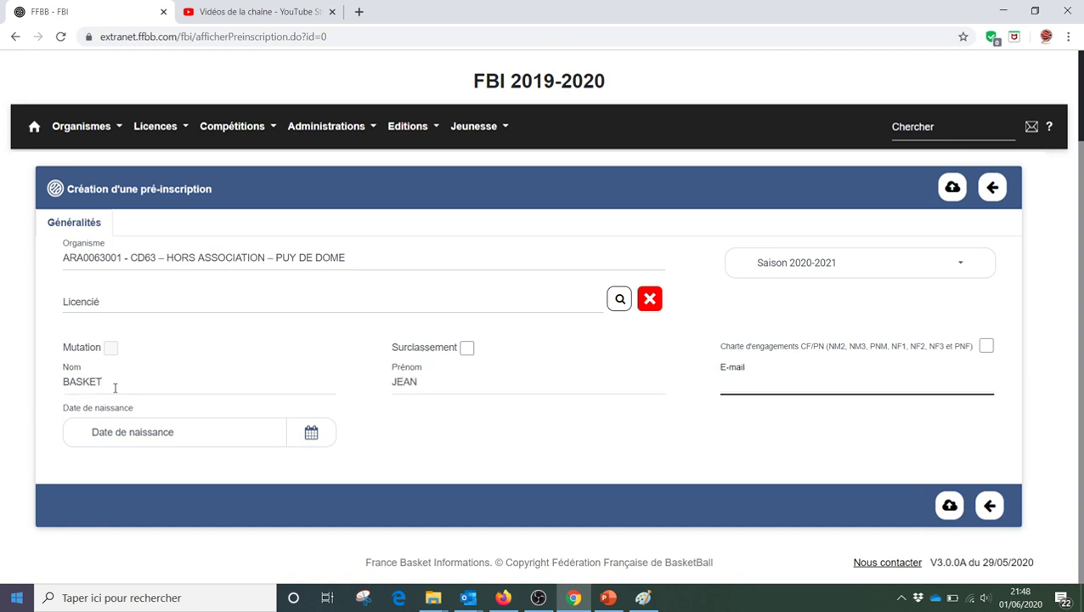
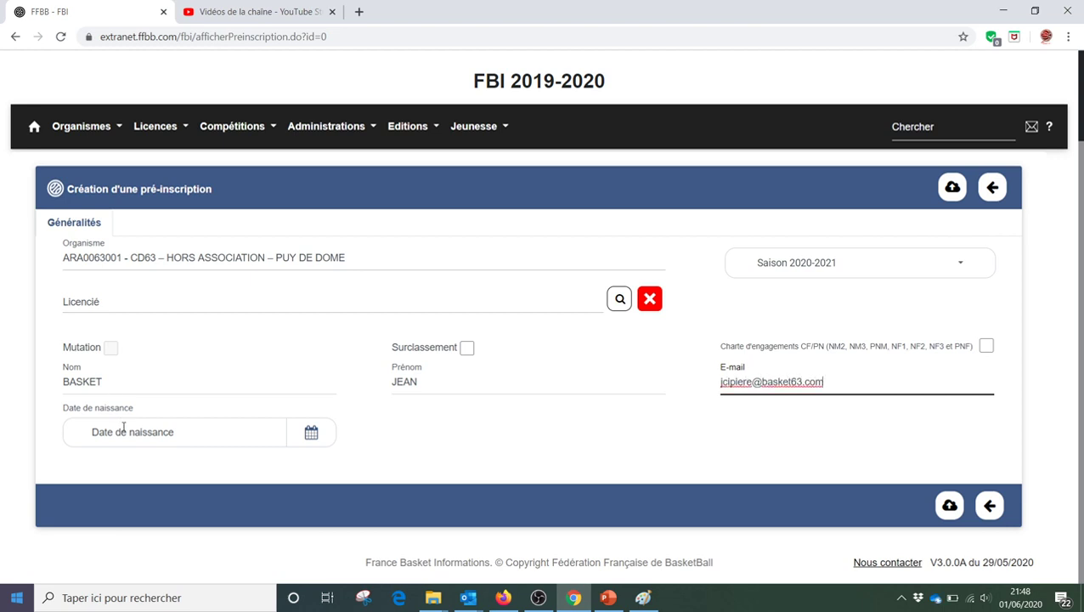
left_click(123, 428)
left_click(217, 462)
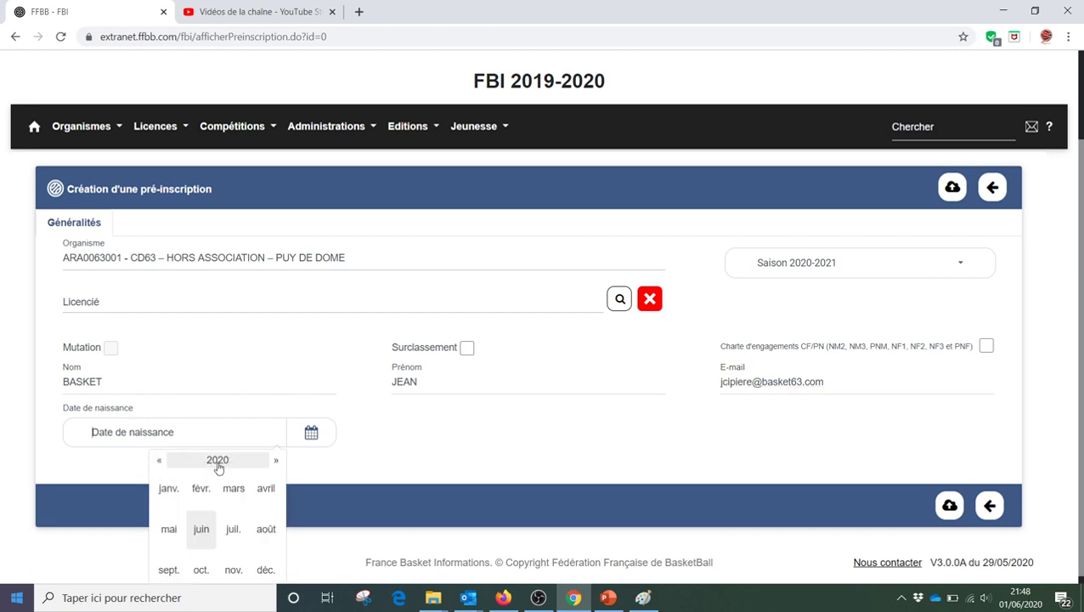
left_click(160, 463)
left_click(159, 462)
left_click(159, 462)
left_click(217, 459)
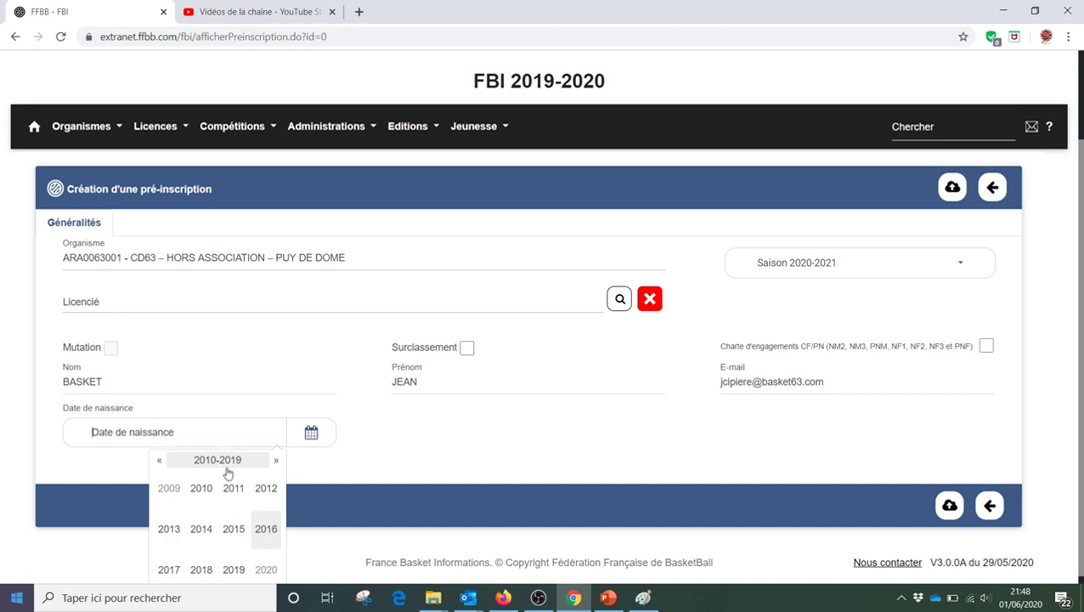
left_click(263, 530)
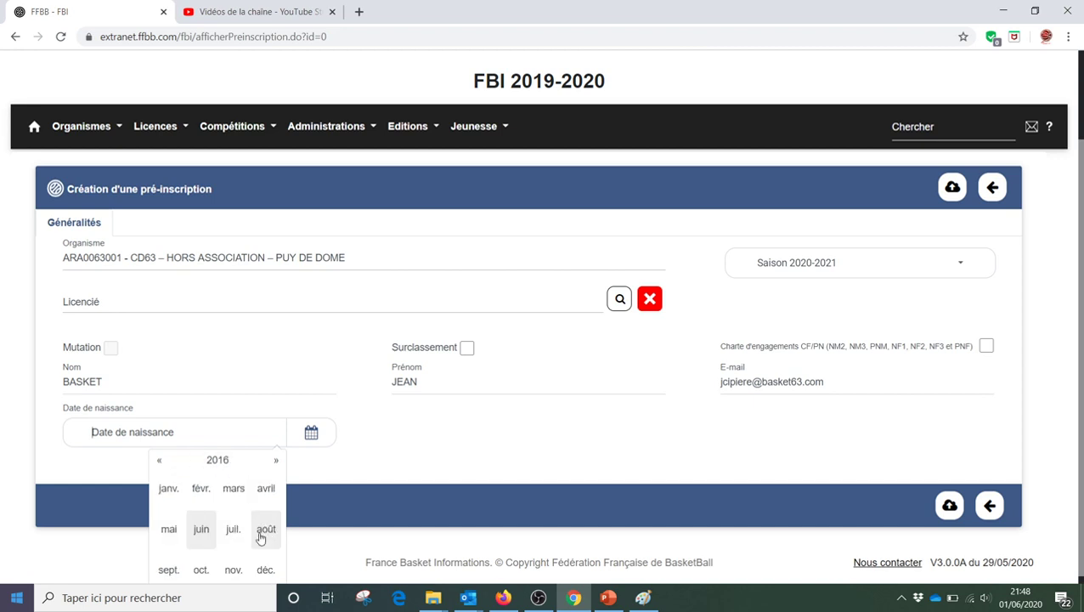
left_click(203, 537)
left_click(217, 510)
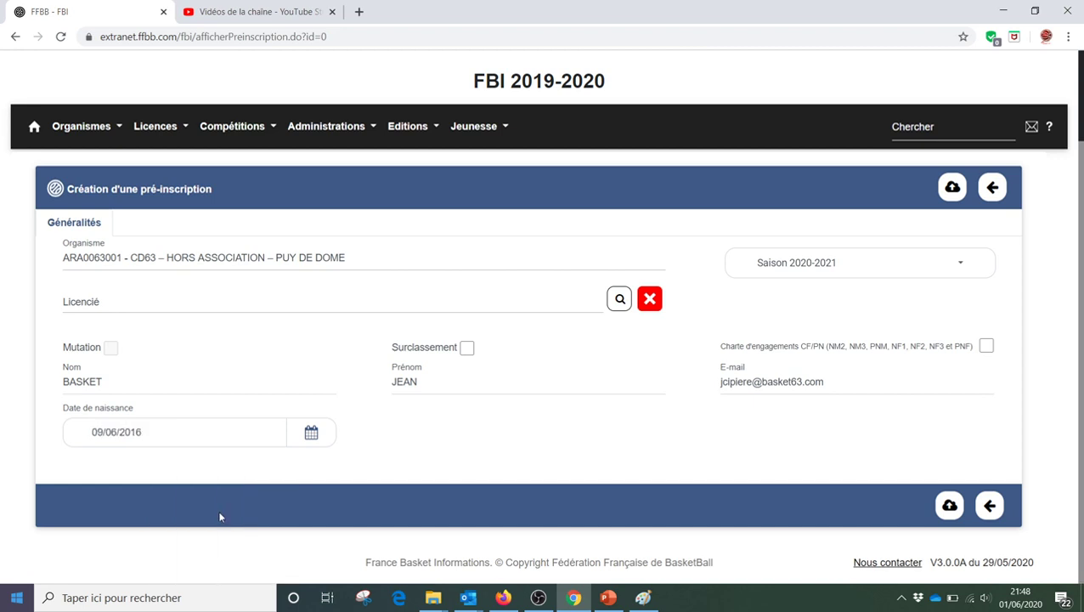
left_click(950, 506)
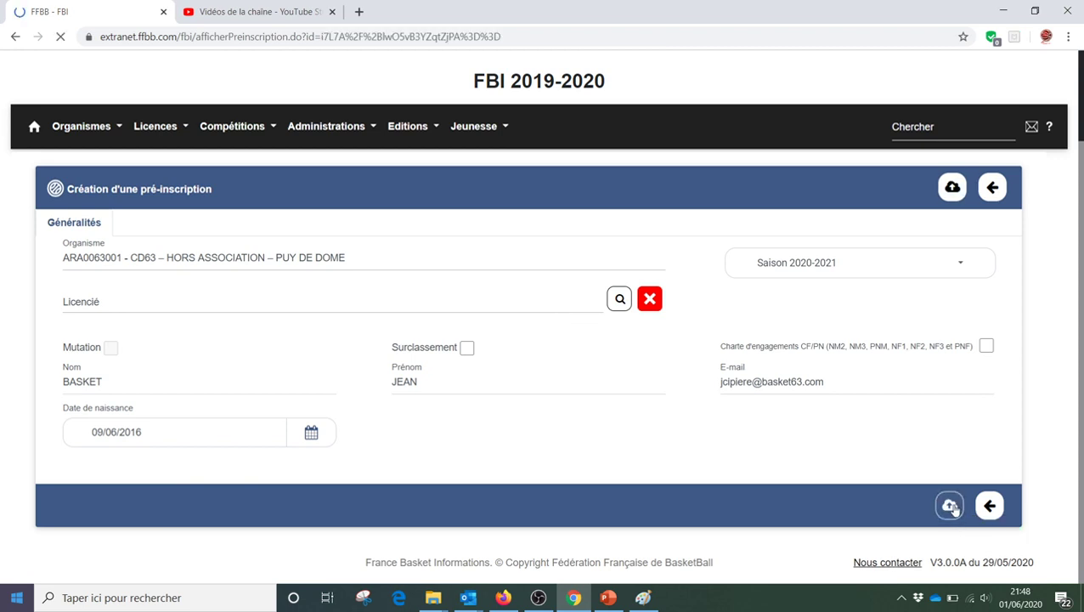
- Check the Statut de la préinscription section, then bring up the open Outlook windows
scroll(672, 438, "down", 3)
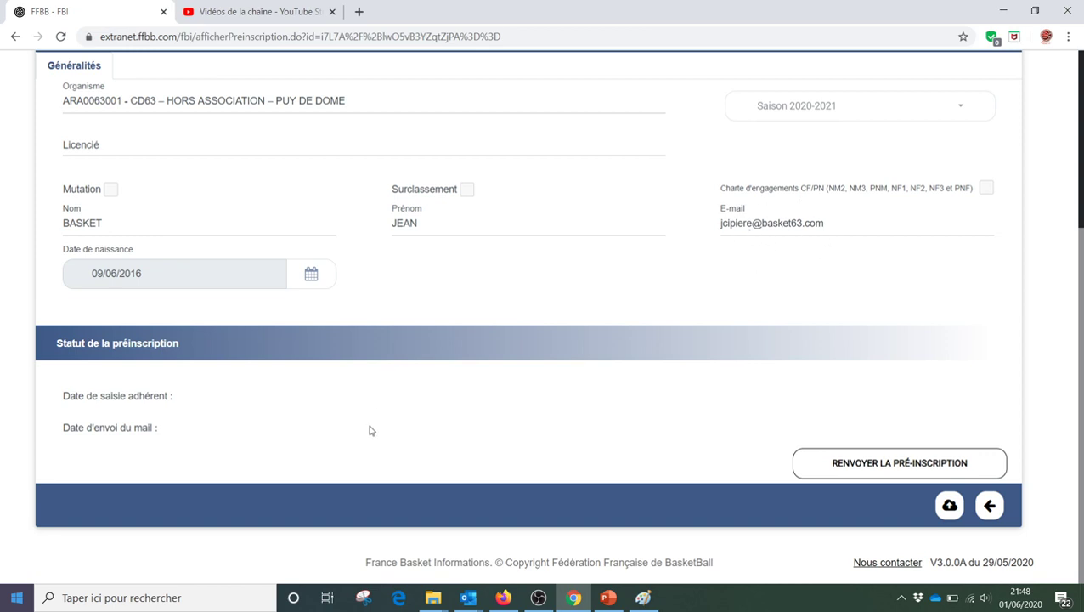
left_click(468, 597)
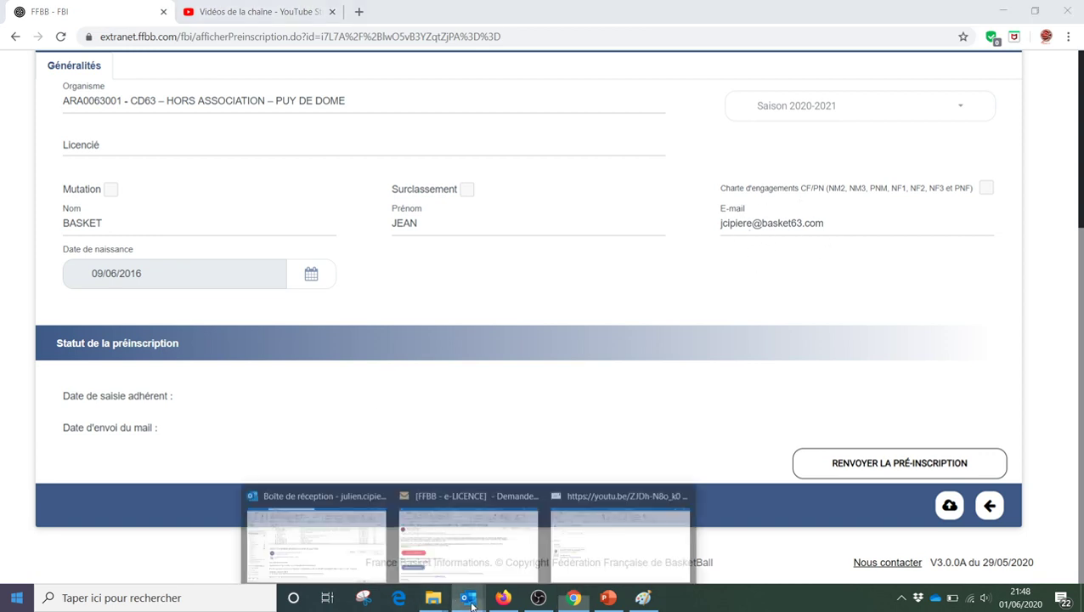
- Read the '[FFBB - e-LICENCE] - Demande…' e-mail, then return to the saved pre-registration in Chrome
left_click(428, 523)
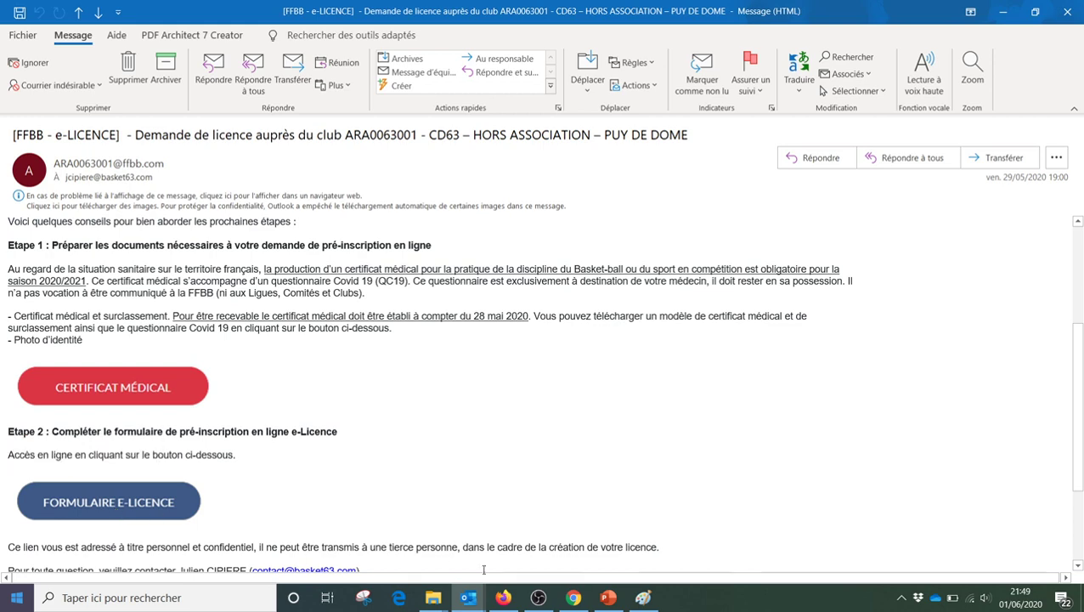
left_click(573, 597)
scroll(433, 403, "up", 3)
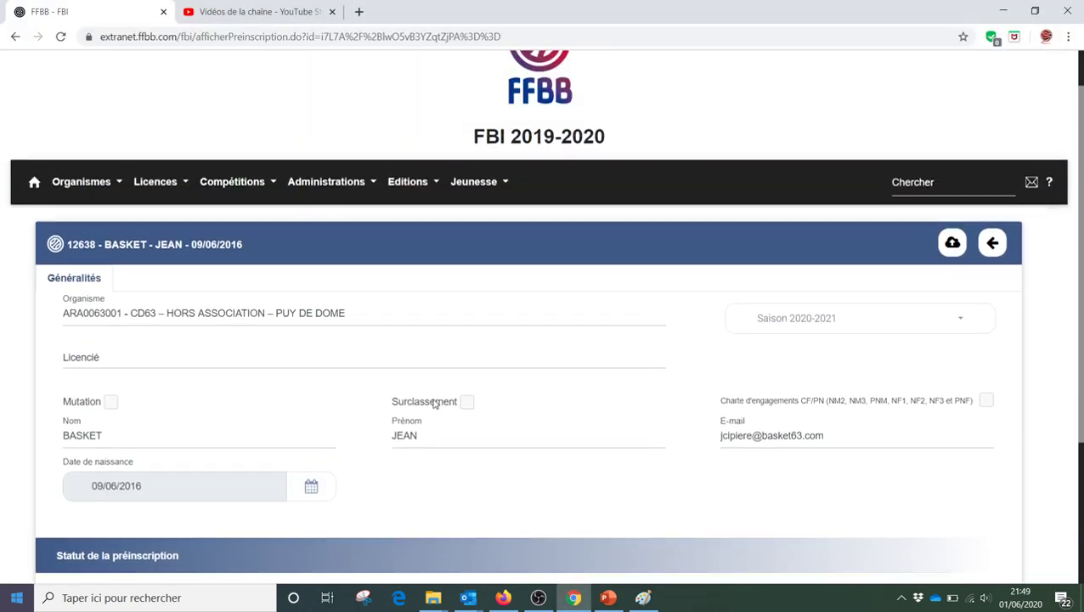
- Reset the pre-registration search and search by the new player's surname to list the new entry
left_click(152, 192)
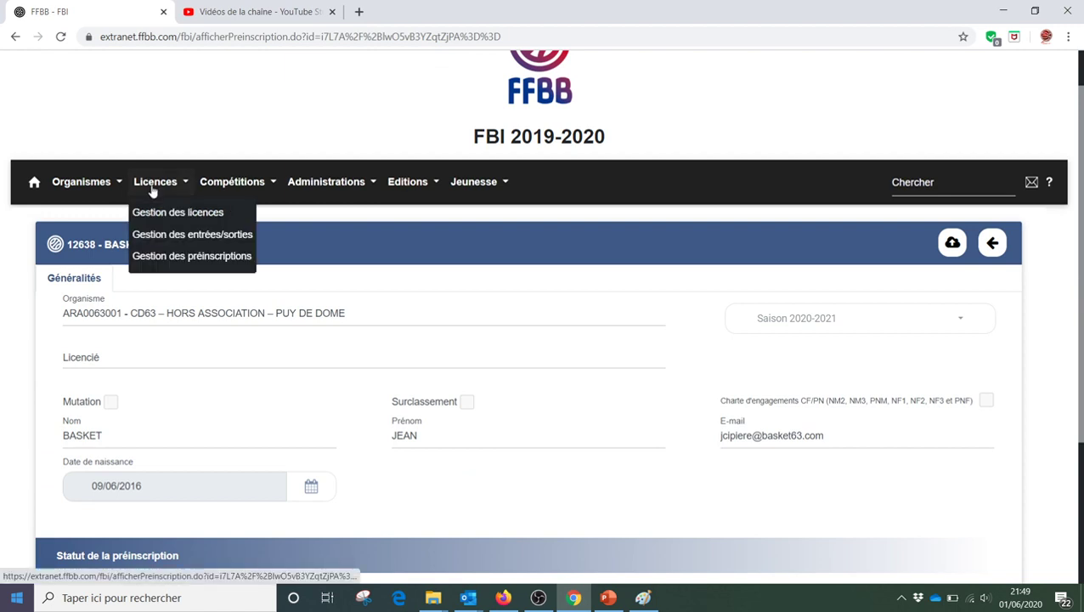
left_click(171, 256)
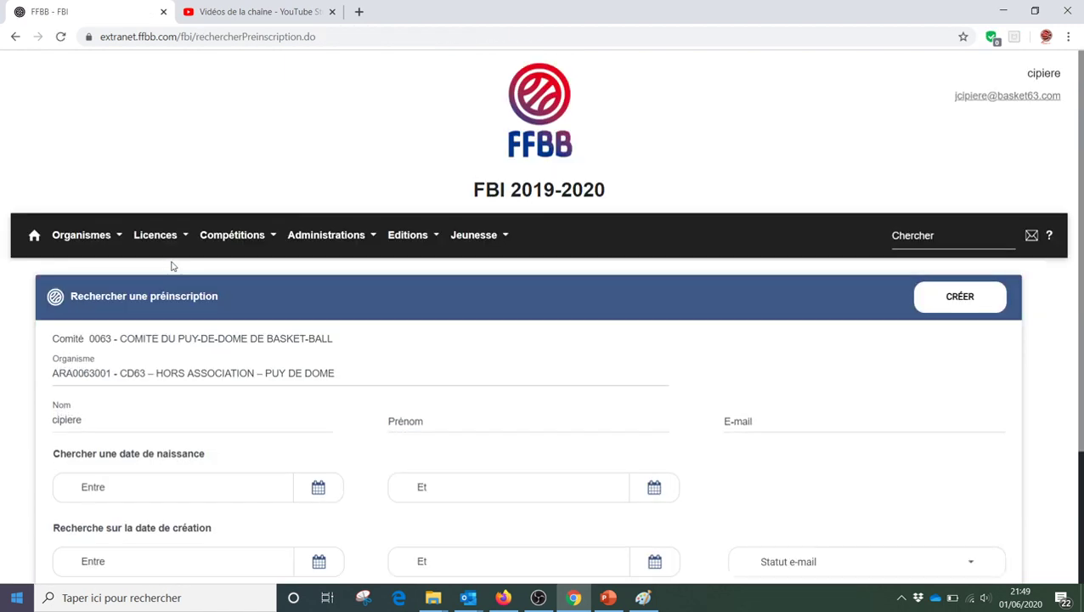
scroll(208, 313, "down", 2)
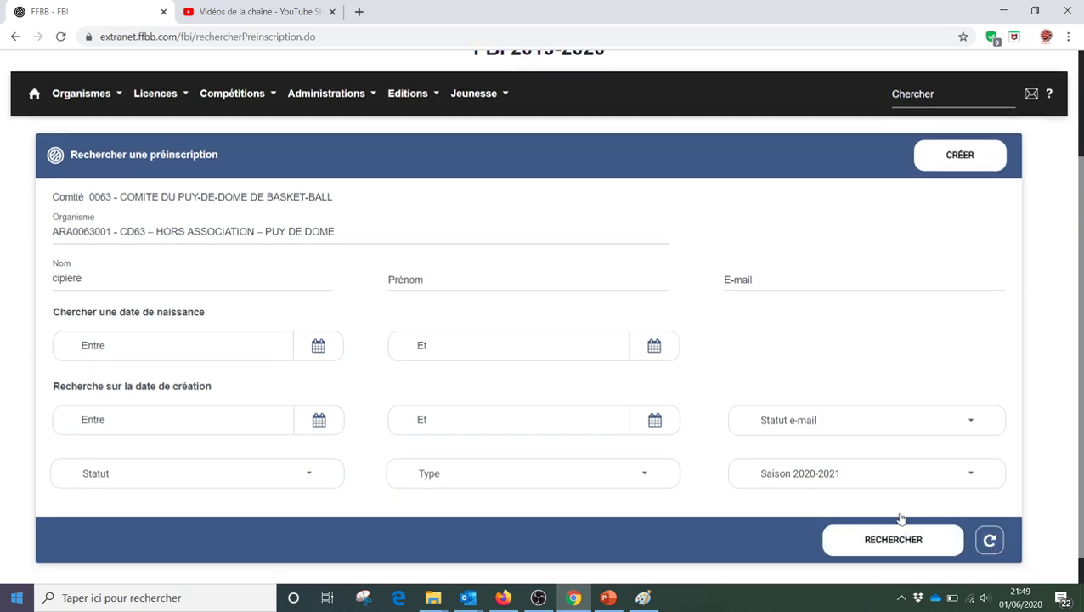
left_click(990, 540)
left_click(165, 281)
type("ba")
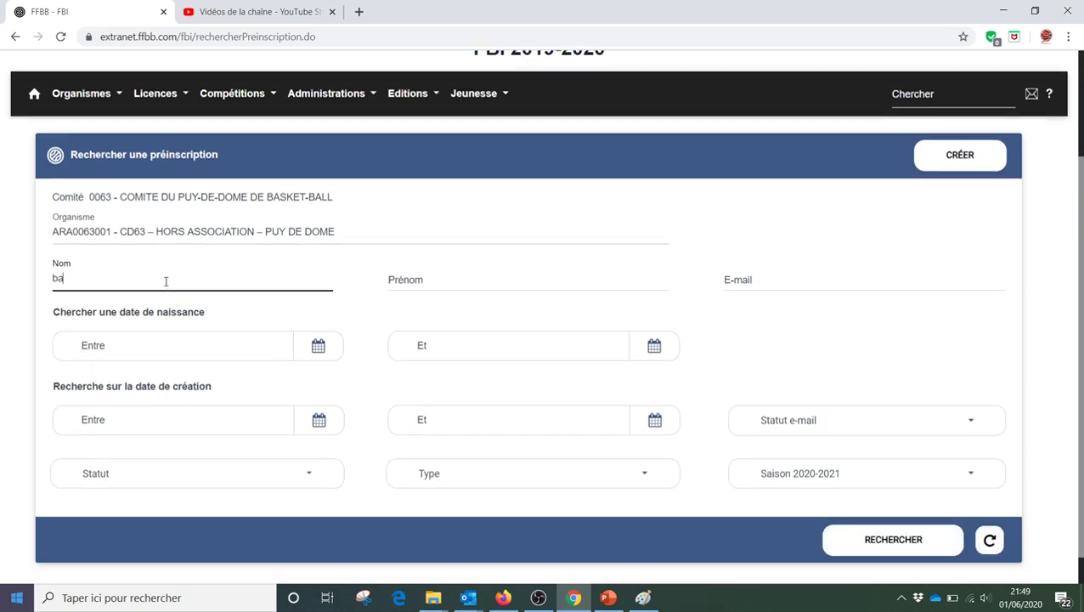
type("sket")
key("Return")
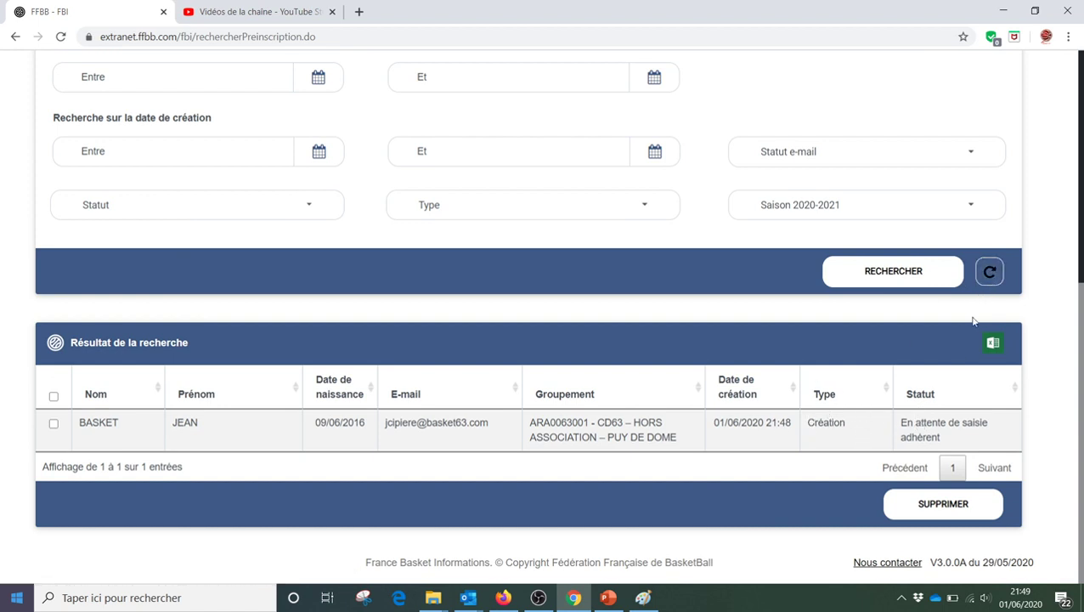
mouse_move(643, 601)
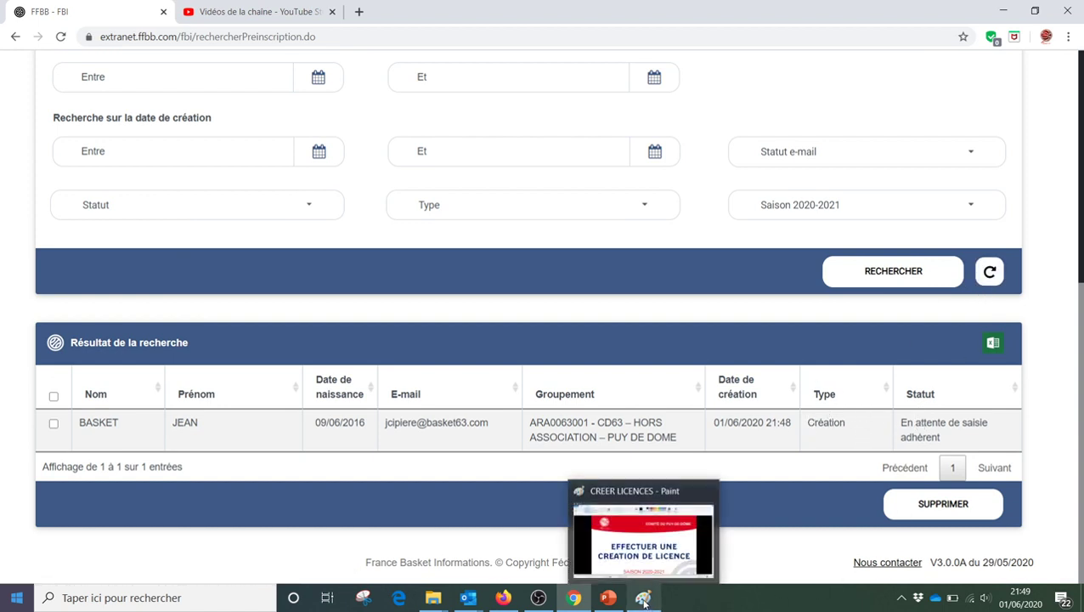